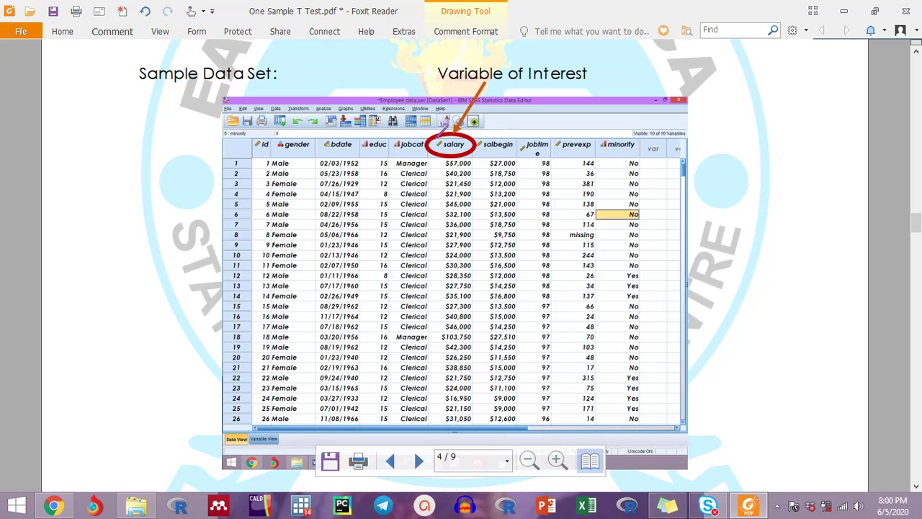
Mark Analyze, Compare Means and One-Sample T Test with red pen strokes in the Estimation Procedures screenshot on page 5
{"action": "scroll", "coordinate": [447, 265], "scroll_direction": "down", "scroll_amount": 4}
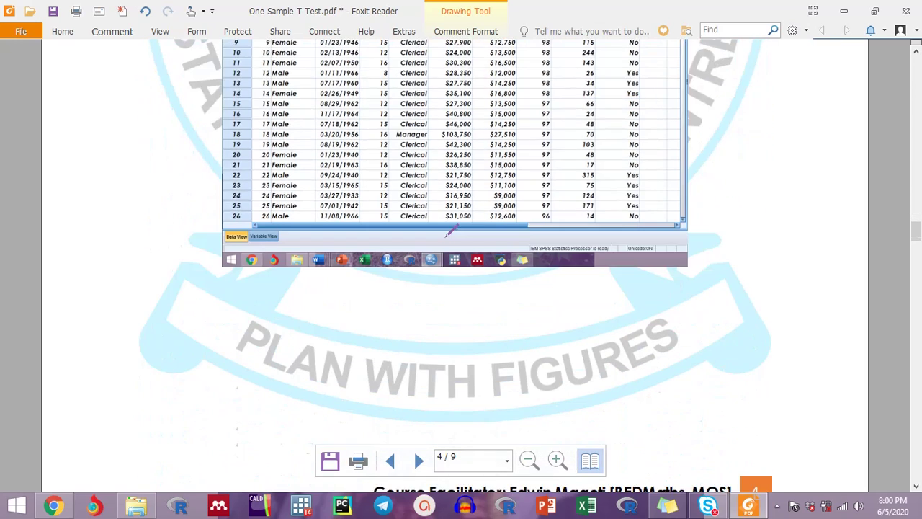
{"action": "scroll", "coordinate": [452, 230], "scroll_direction": "down", "scroll_amount": 2}
{"action": "scroll", "coordinate": [452, 230], "scroll_direction": "down", "scroll_amount": 4}
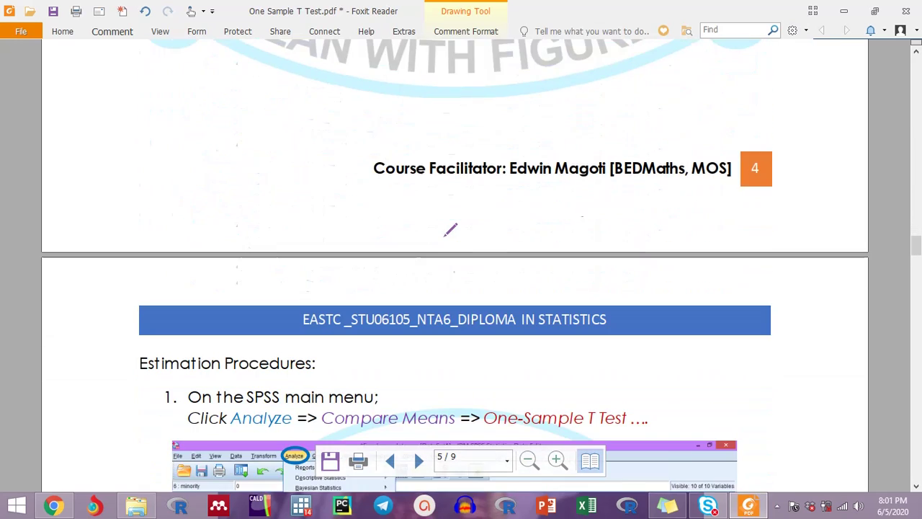
{"action": "scroll", "coordinate": [447, 229], "scroll_direction": "down", "scroll_amount": 1}
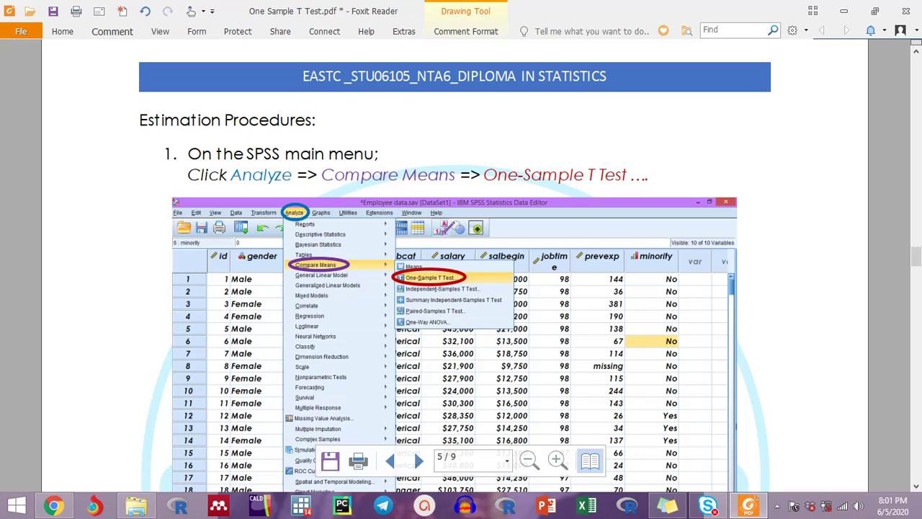
{"action": "scroll", "coordinate": [427, 216], "scroll_direction": "down", "scroll_amount": 1}
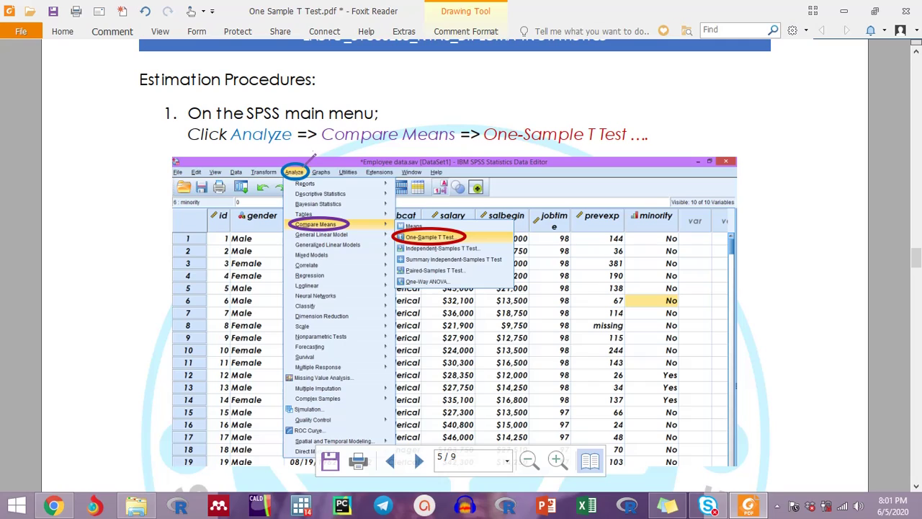
{"action": "left_click_drag", "start_coordinate": [310, 159], "coordinate": [301, 168]}
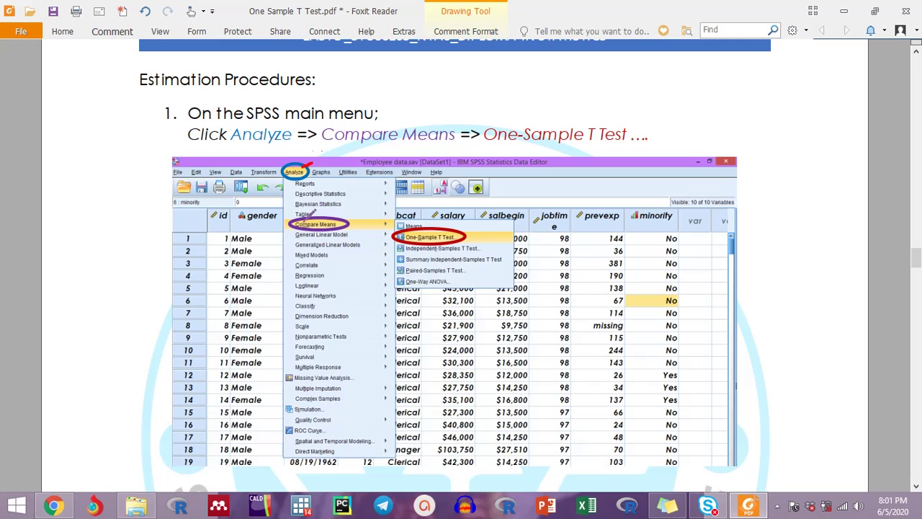
{"action": "left_click_drag", "start_coordinate": [362, 221], "coordinate": [352, 228]}
{"action": "left_click_drag", "start_coordinate": [474, 238], "coordinate": [493, 236]}
Switch to File Explorer and open Employee data.sav from the t test SPSS folder in SPSS Statistics
{"action": "left_click", "coordinate": [137, 507]}
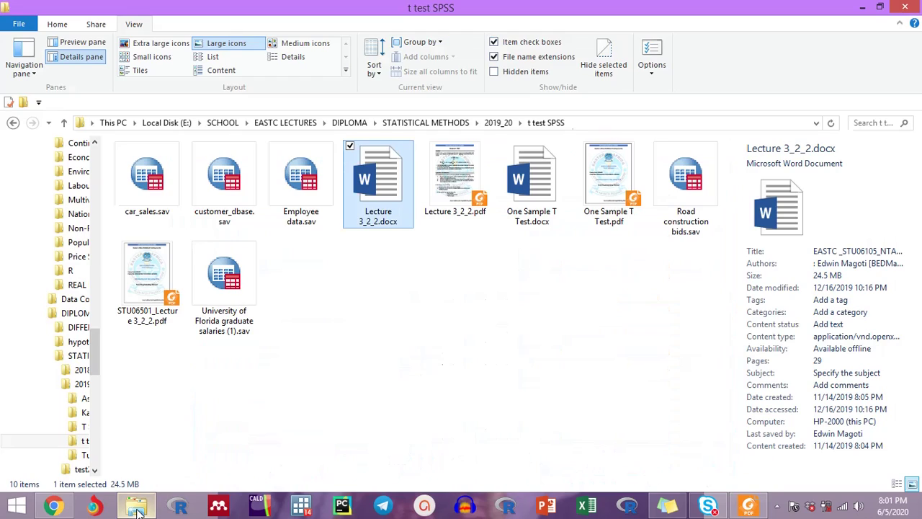
{"action": "left_click", "coordinate": [424, 294]}
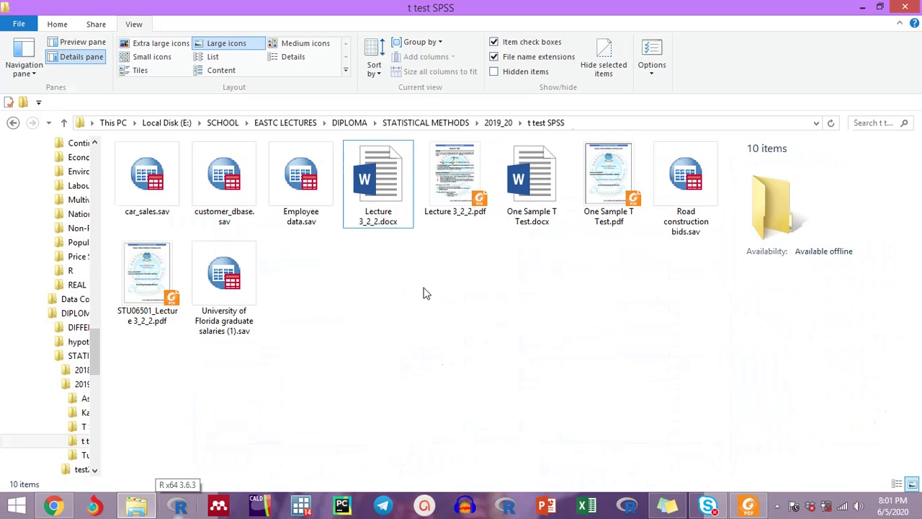
{"action": "left_click", "coordinate": [301, 181]}
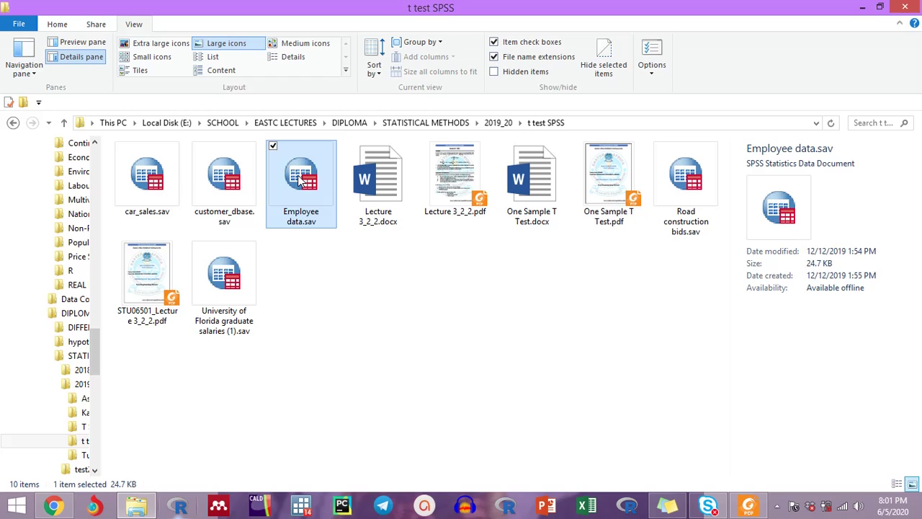
{"action": "key", "text": "alt+Tab"}
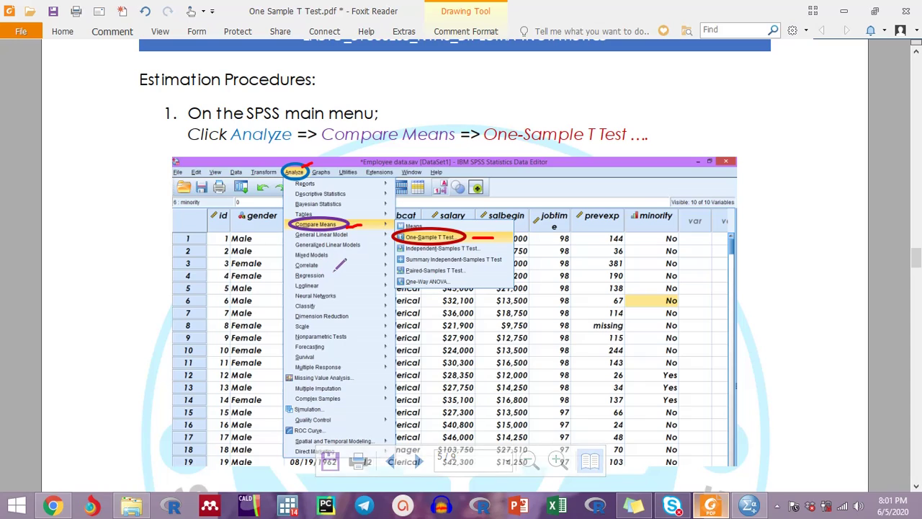
{"action": "scroll", "coordinate": [338, 265], "scroll_direction": "down", "scroll_amount": 3}
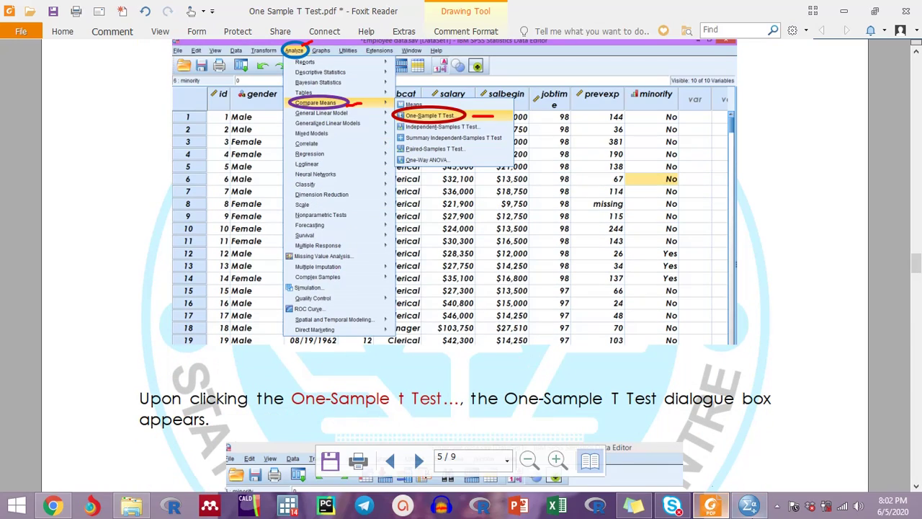
{"action": "left_click", "coordinate": [753, 508]}
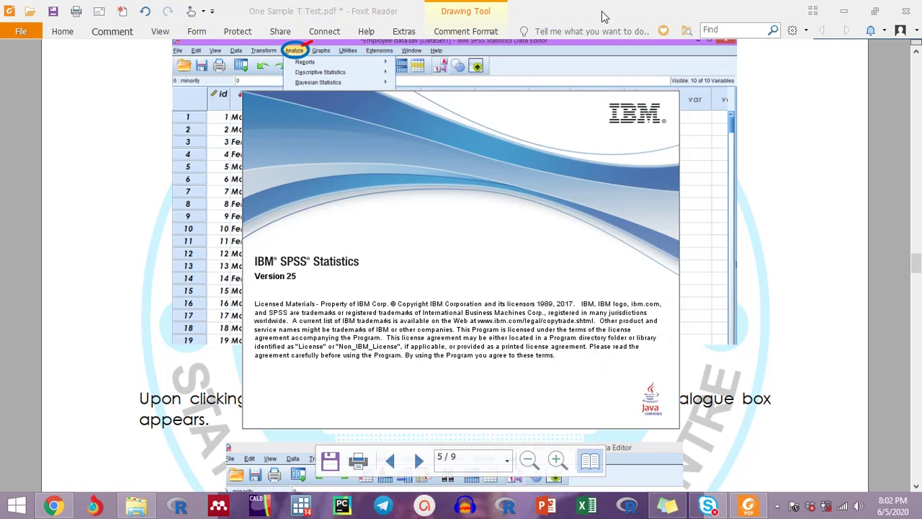
{"action": "scroll", "coordinate": [652, 234], "scroll_direction": "up", "scroll_amount": 1}
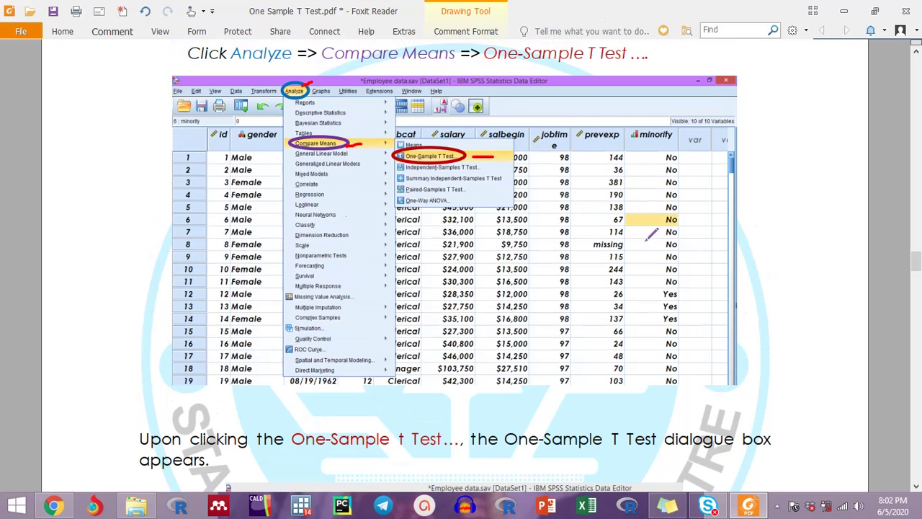
{"action": "scroll", "coordinate": [652, 234], "scroll_direction": "down", "scroll_amount": 1}
{"action": "scroll", "coordinate": [652, 234], "scroll_direction": "down", "scroll_amount": 1}
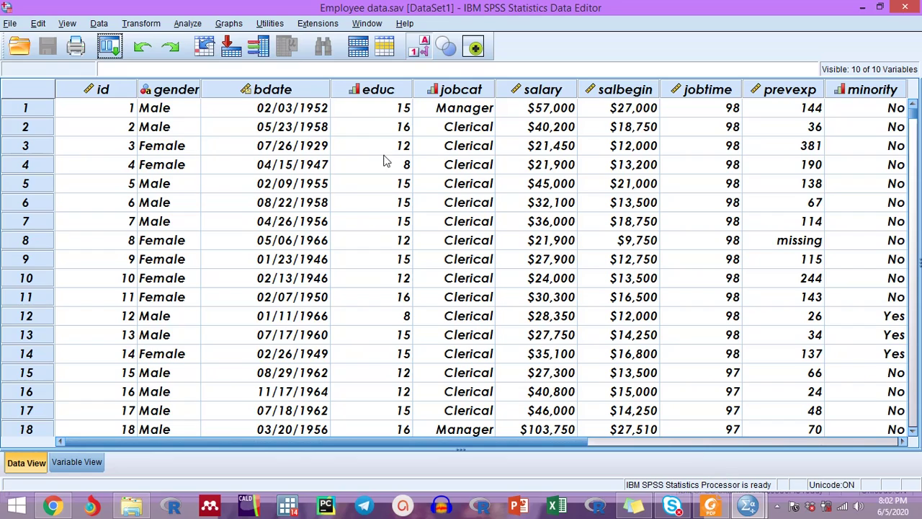
Examine the dataset's variables one column at a time, from gender through prevexp
{"action": "left_click", "coordinate": [179, 92]}
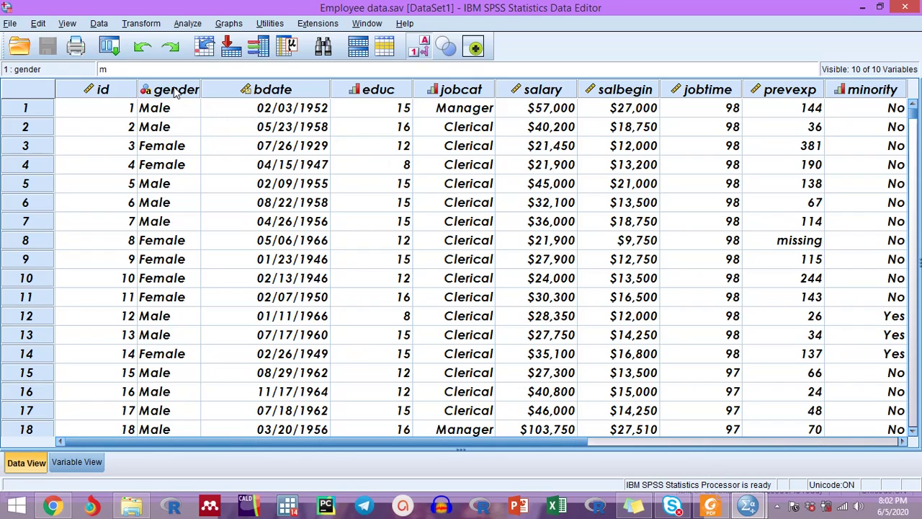
{"action": "left_click", "coordinate": [306, 94]}
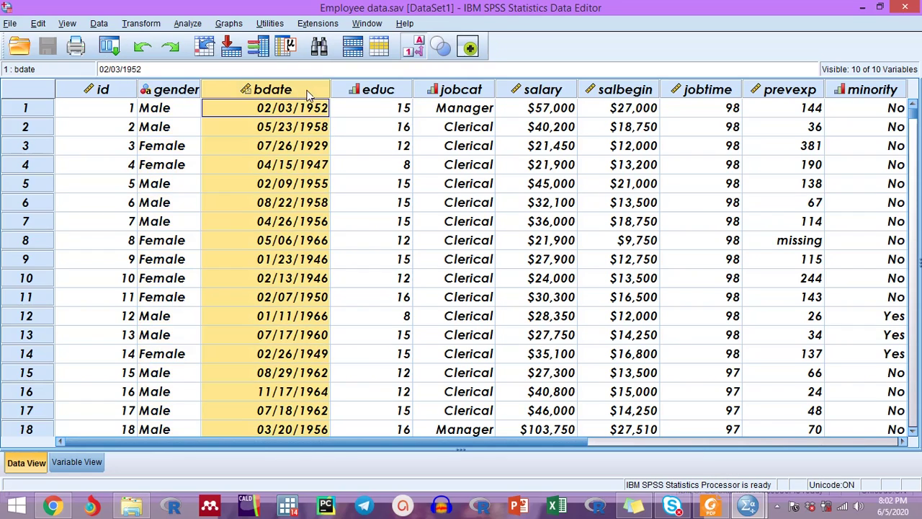
{"action": "left_click", "coordinate": [385, 94]}
{"action": "left_click", "coordinate": [457, 86]}
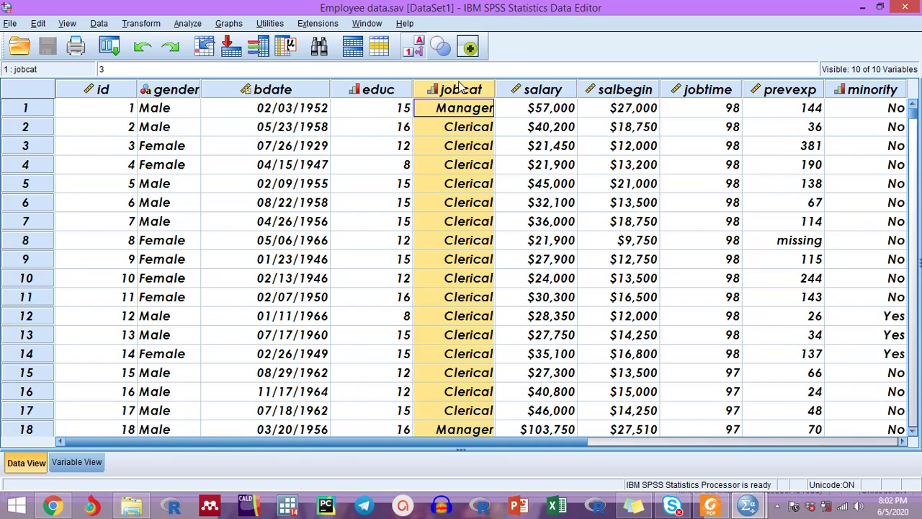
{"action": "left_click", "coordinate": [552, 94]}
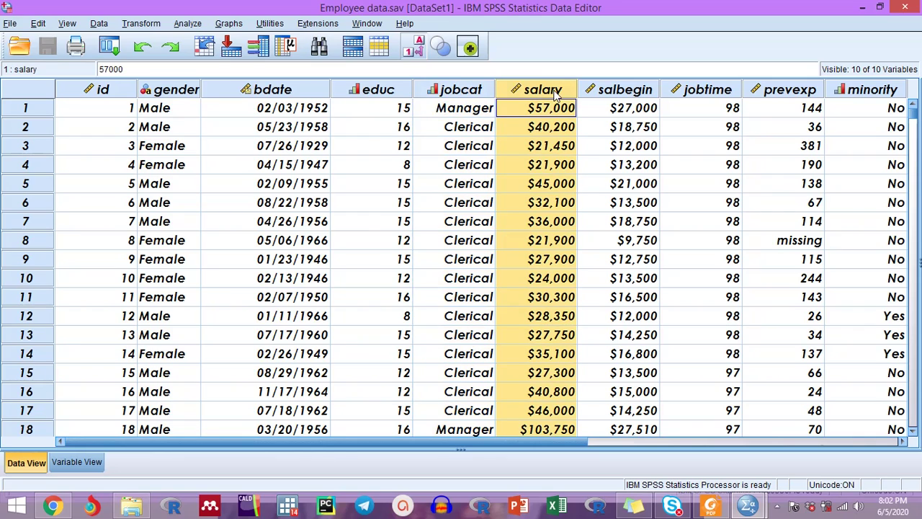
{"action": "left_click", "coordinate": [620, 95]}
{"action": "left_click", "coordinate": [714, 93]}
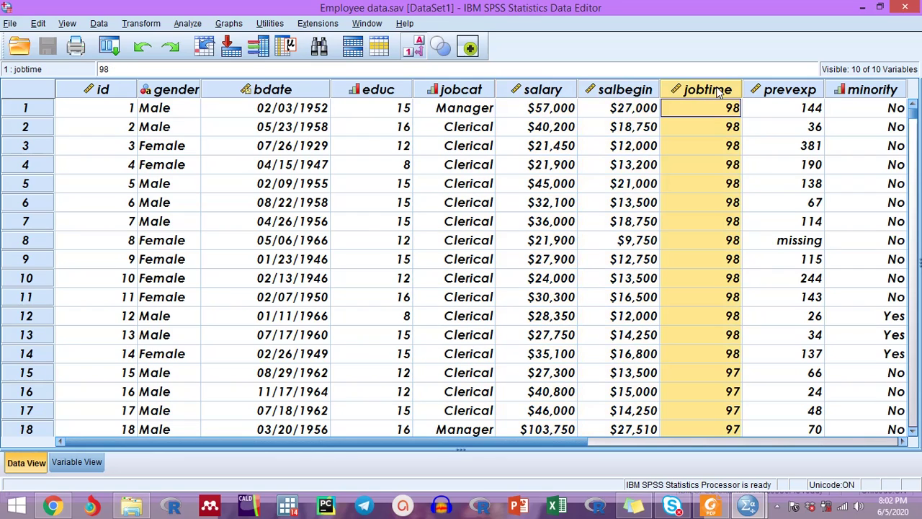
{"action": "left_click", "coordinate": [793, 90]}
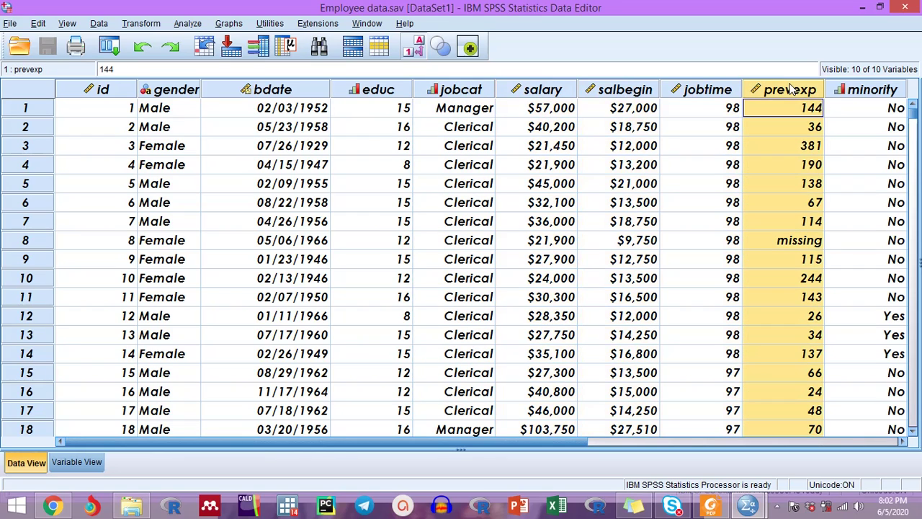
Check the label of the salary variable in the variable definitions and return to the data values
{"action": "left_click", "coordinate": [78, 461]}
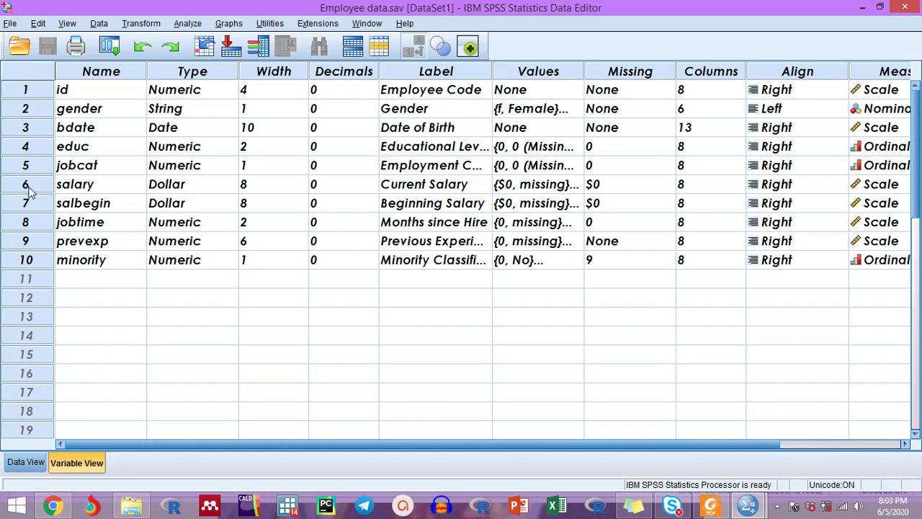
{"action": "left_click", "coordinate": [432, 185]}
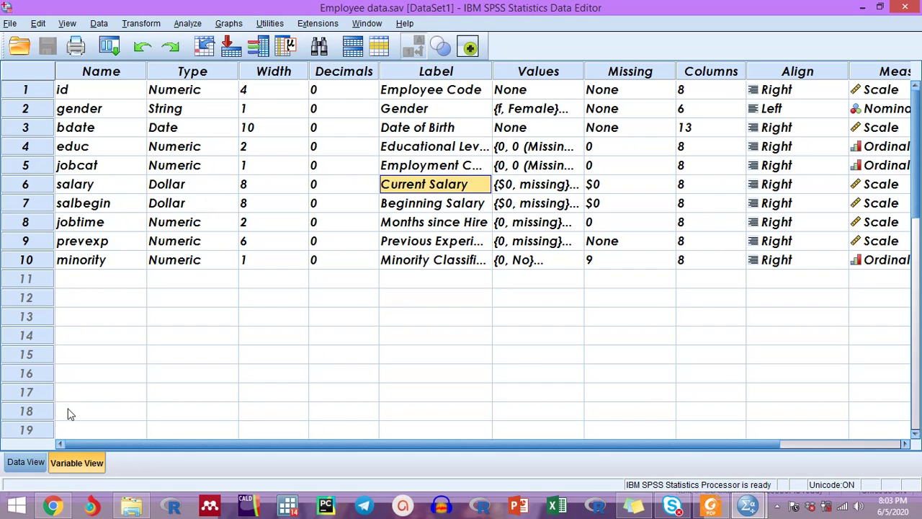
{"action": "left_click", "coordinate": [37, 464]}
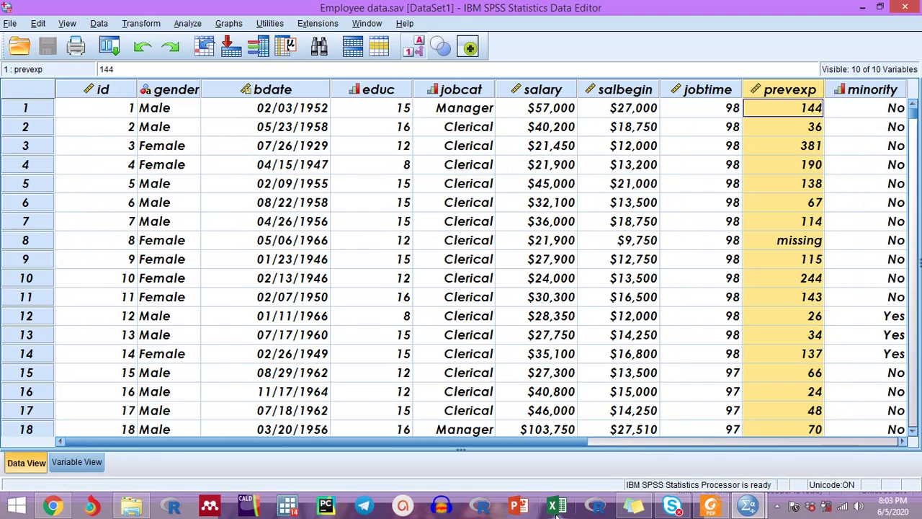
Switch to Foxit Reader and underline the requirement that the test variable is continuous, interval or ratio level, in red
{"action": "left_click", "coordinate": [711, 506]}
{"action": "scroll", "coordinate": [553, 264], "scroll_direction": "up", "scroll_amount": 10}
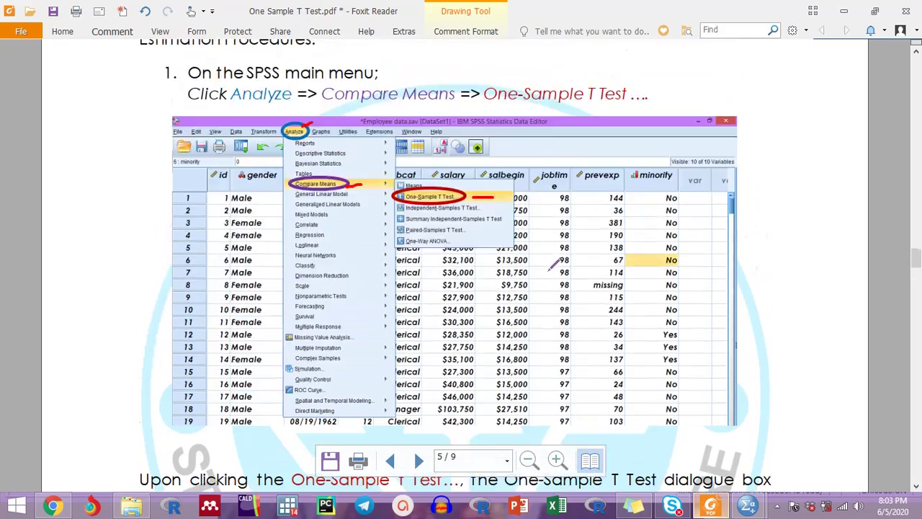
{"action": "scroll", "coordinate": [553, 264], "scroll_direction": "up", "scroll_amount": 10}
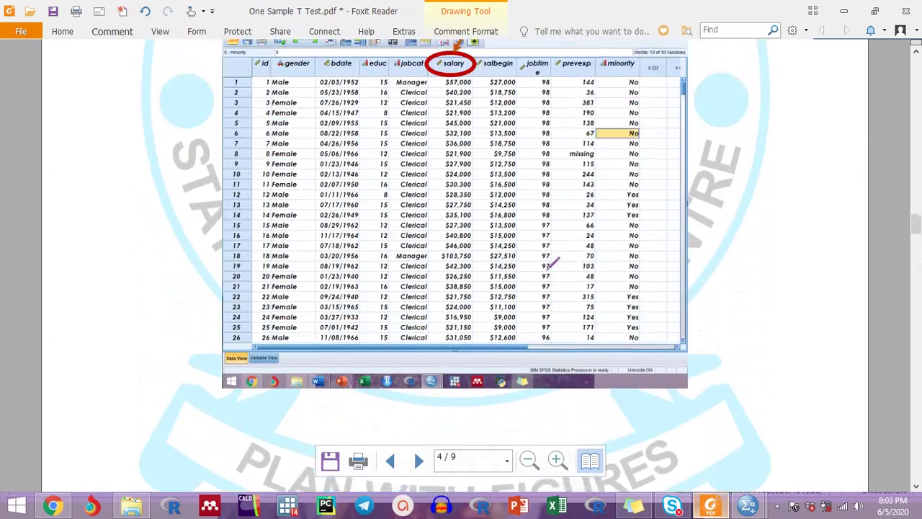
{"action": "scroll", "coordinate": [552, 264], "scroll_direction": "up", "scroll_amount": 10}
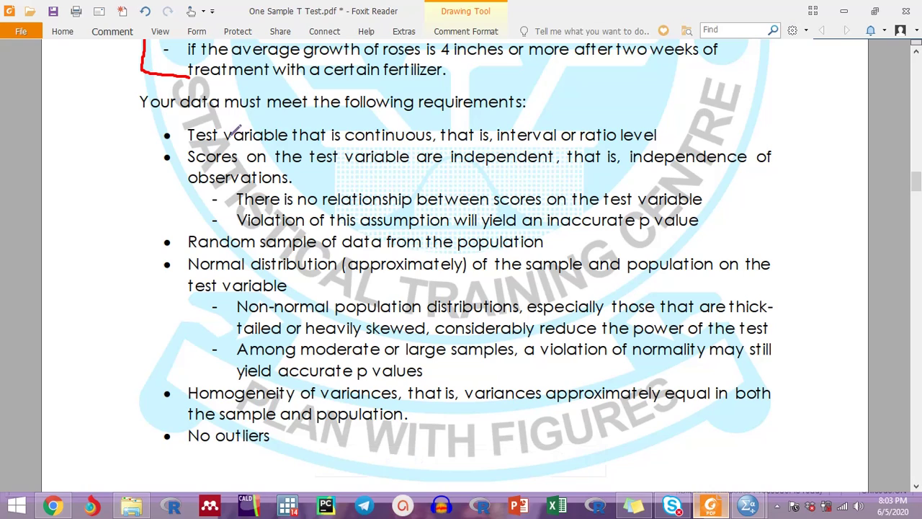
{"action": "mouse_move", "coordinate": [189, 144]}
{"action": "left_mouse_down"}
{"action": "mouse_move", "coordinate": [375, 151]}
{"action": "mouse_move", "coordinate": [657, 135]}
{"action": "left_mouse_up"}
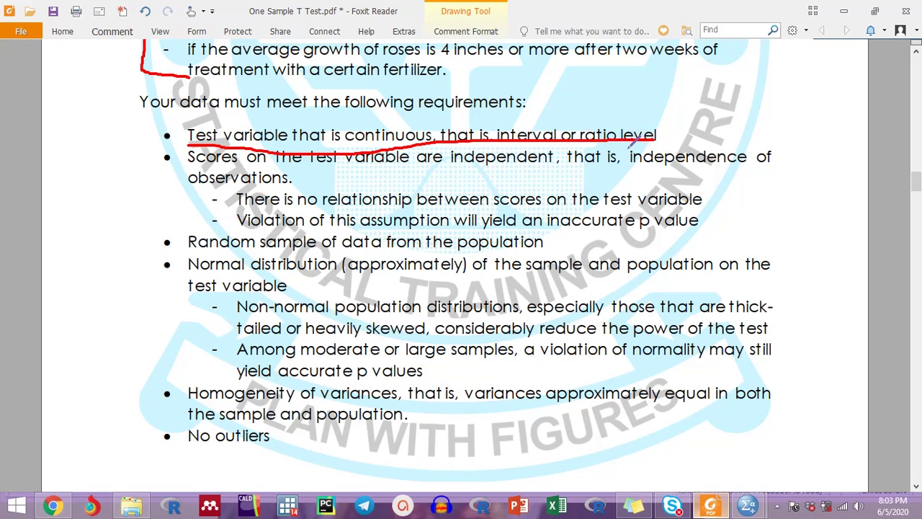
Switch to SPSS Statistics, check the salary variable's type in the variable definitions, and return to the data values
{"action": "left_click", "coordinate": [749, 504]}
{"action": "left_click", "coordinate": [803, 441]}
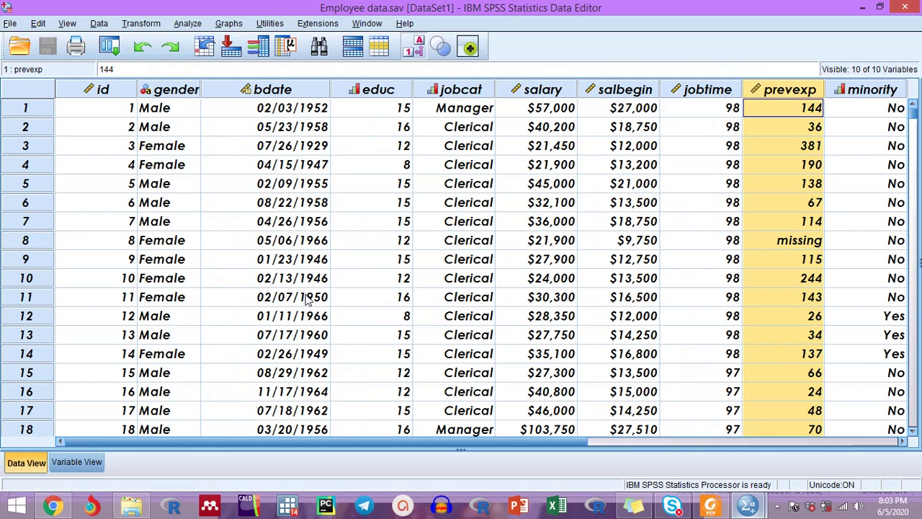
{"action": "left_click", "coordinate": [78, 462]}
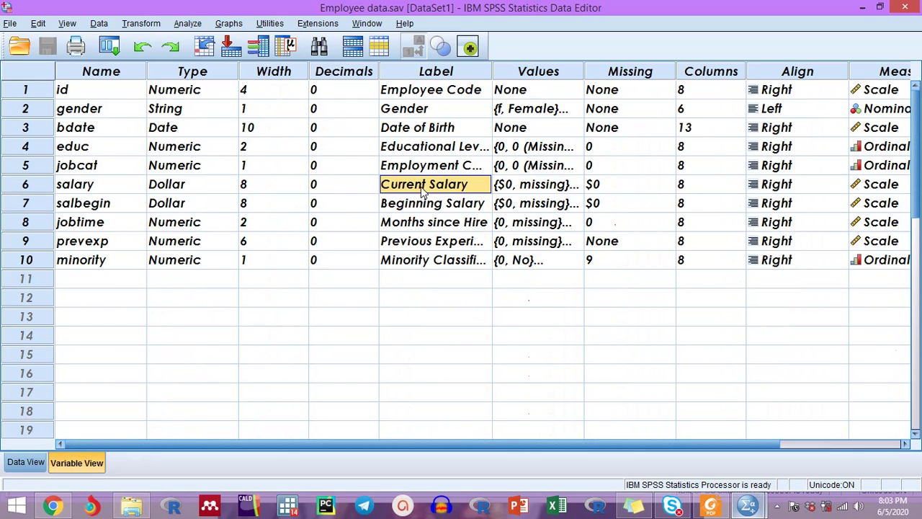
{"action": "left_click", "coordinate": [196, 191]}
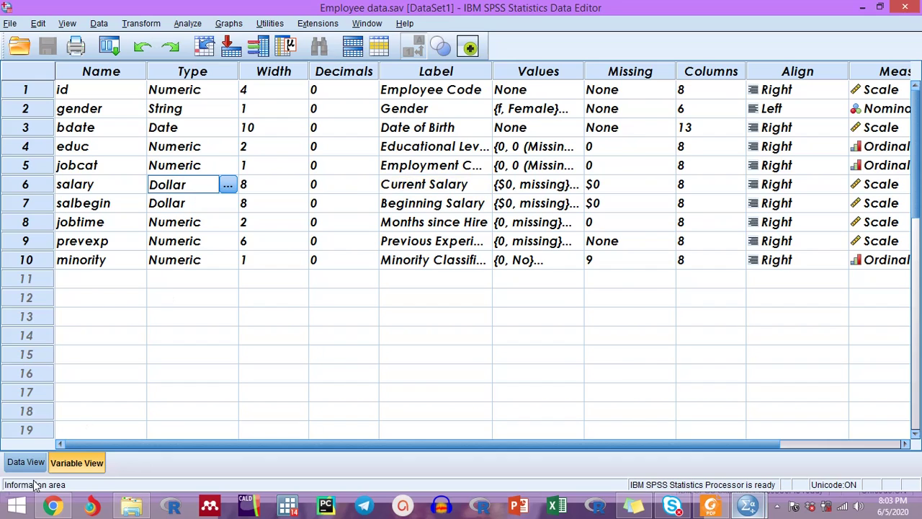
{"action": "left_click", "coordinate": [26, 462]}
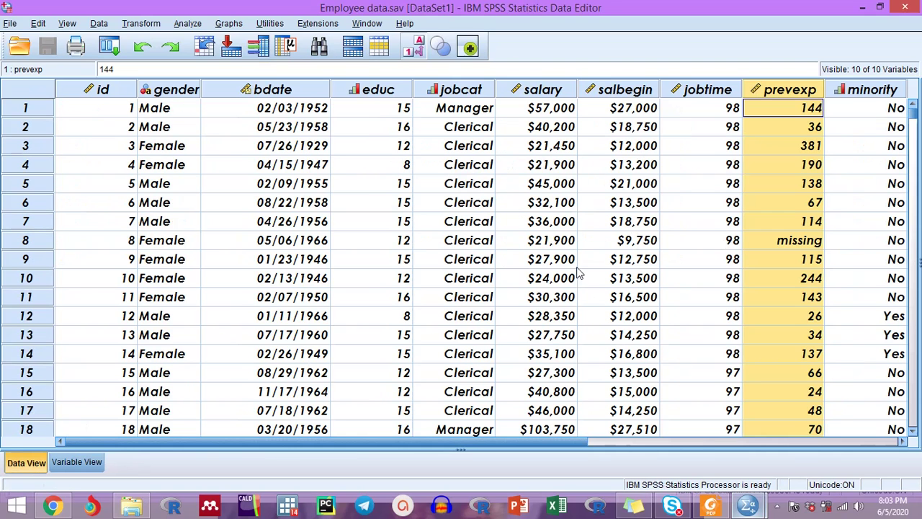
Switch to Foxit Reader and review the Estimation Procedures for the one-sample t test on page 5
{"action": "left_click", "coordinate": [721, 508]}
{"action": "scroll", "coordinate": [591, 300], "scroll_direction": "down", "scroll_amount": 12}
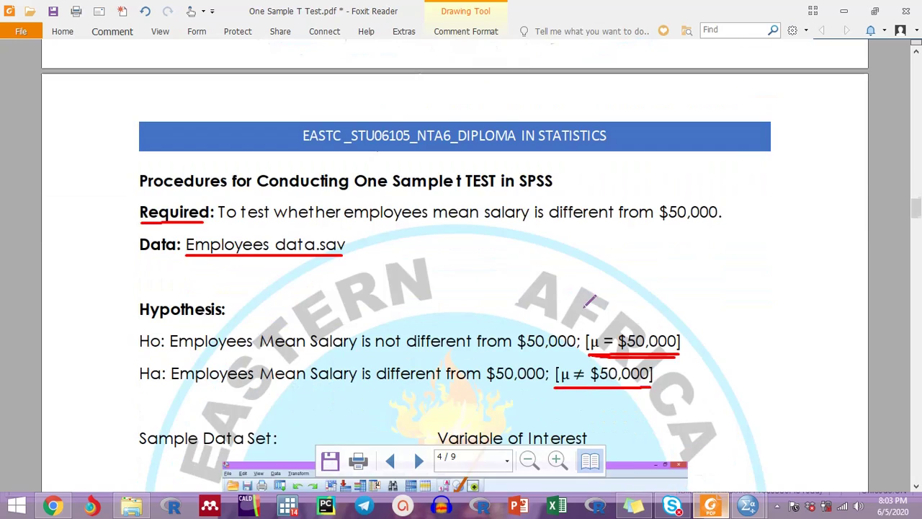
{"action": "scroll", "coordinate": [589, 301], "scroll_direction": "down", "scroll_amount": 10}
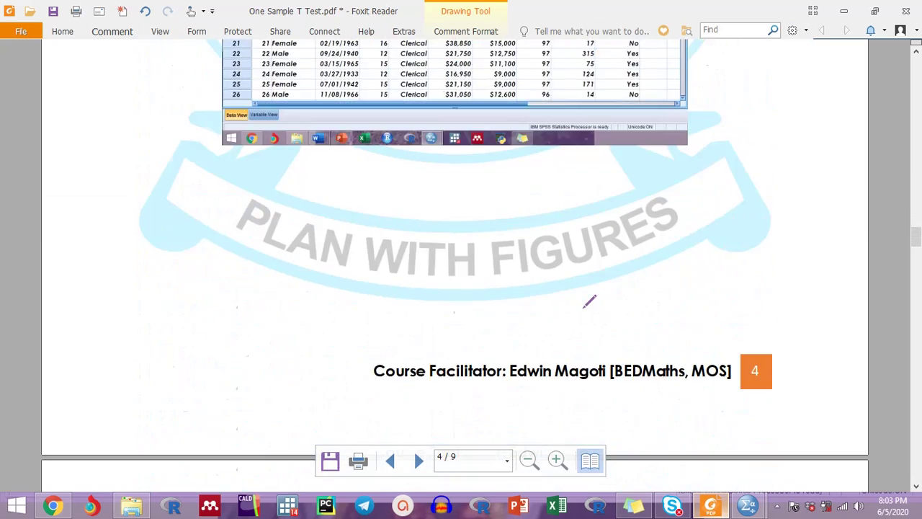
{"action": "scroll", "coordinate": [590, 301], "scroll_direction": "down", "scroll_amount": 2}
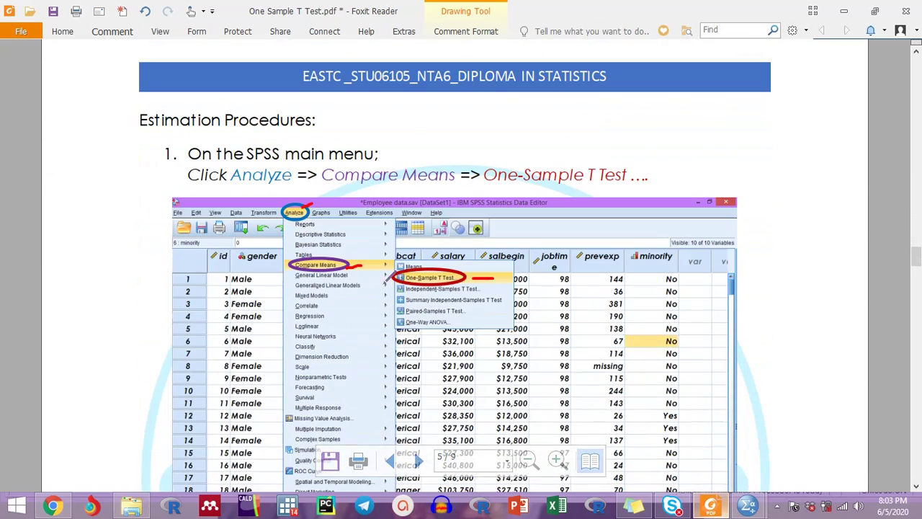
Switch to the Employee data.sav window in SPSS Statistics and open the One-Sample T Test dialog
{"action": "mouse_move", "coordinate": [750, 494]}
{"action": "left_click", "coordinate": [790, 443]}
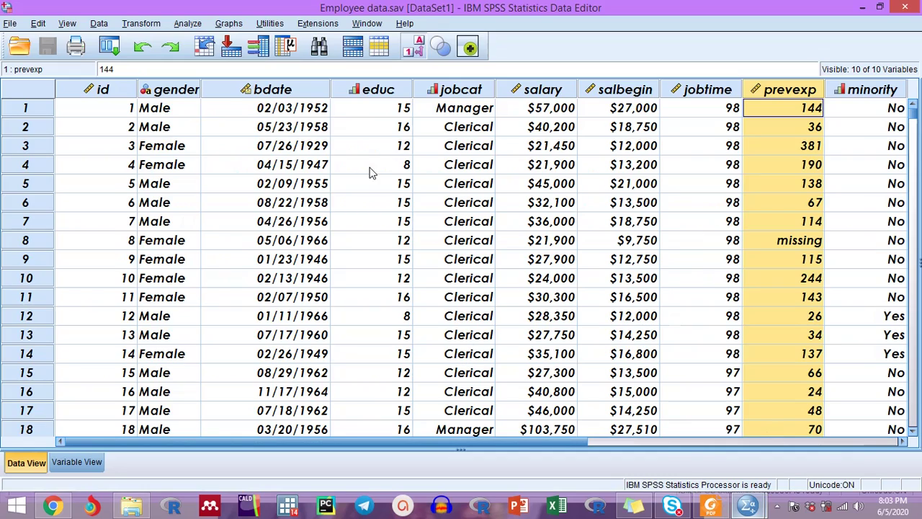
{"action": "left_click", "coordinate": [189, 23]}
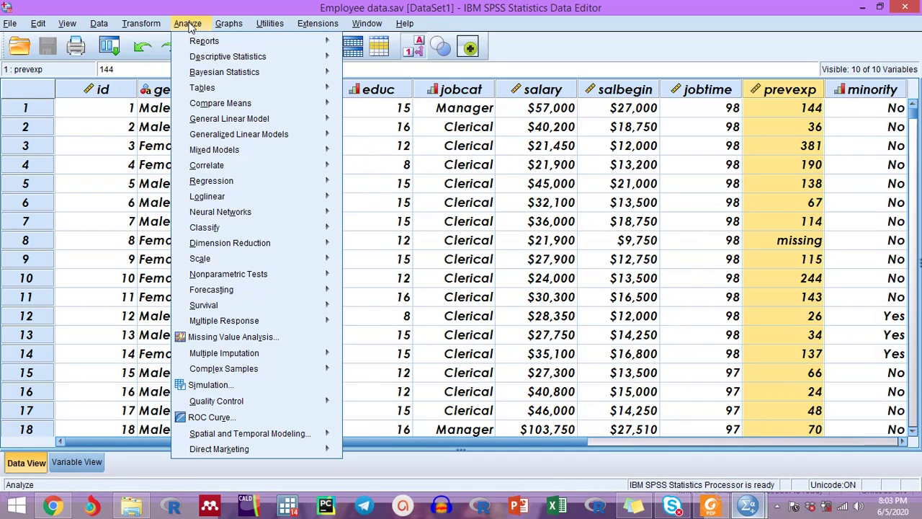
{"action": "mouse_move", "coordinate": [226, 106]}
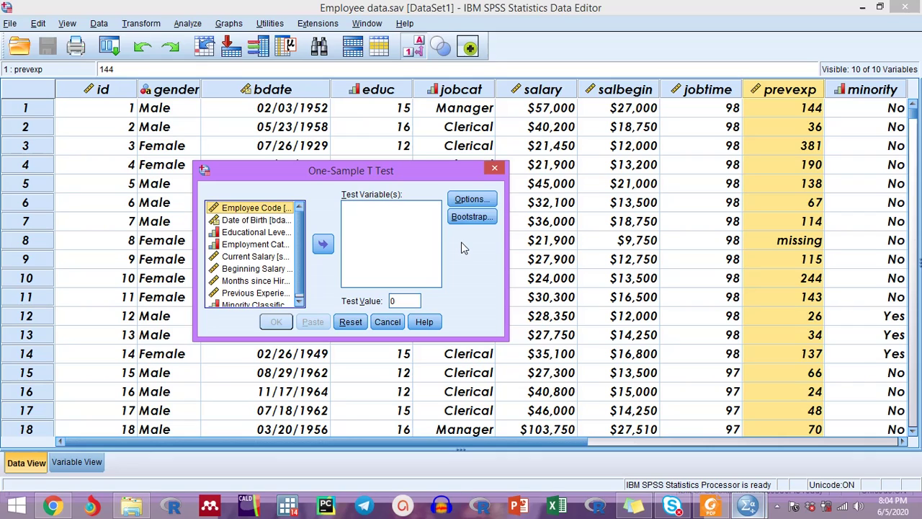
Switch to Foxit Reader, review the One-Sample T Test dialogue illustration on page 5, and return to SPSS Statistics
{"action": "left_click", "coordinate": [712, 506]}
{"action": "scroll", "coordinate": [414, 448], "scroll_direction": "down", "scroll_amount": 10}
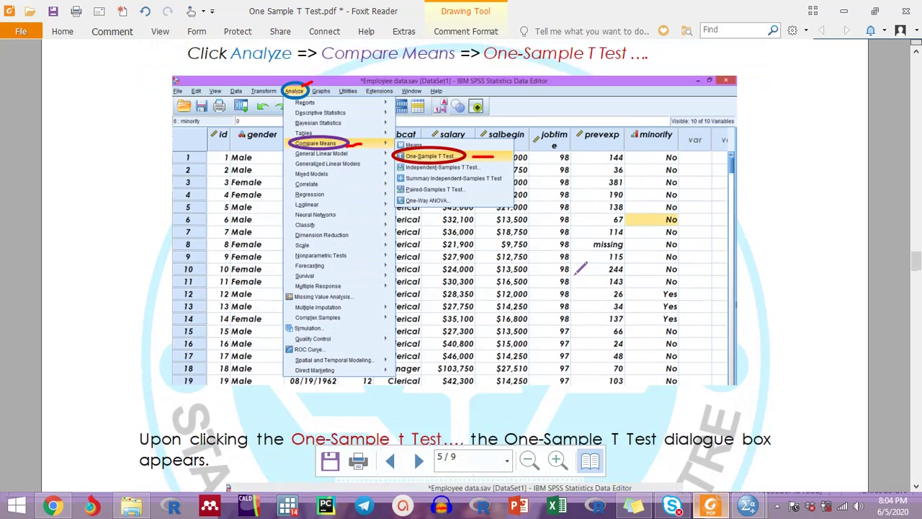
{"action": "scroll", "coordinate": [576, 267], "scroll_direction": "down", "scroll_amount": 3}
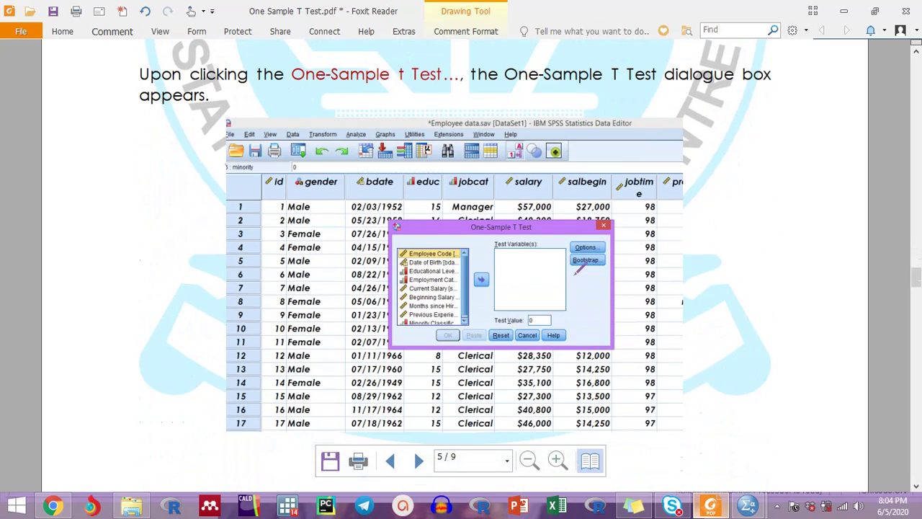
{"action": "scroll", "coordinate": [577, 268], "scroll_direction": "up", "scroll_amount": 1}
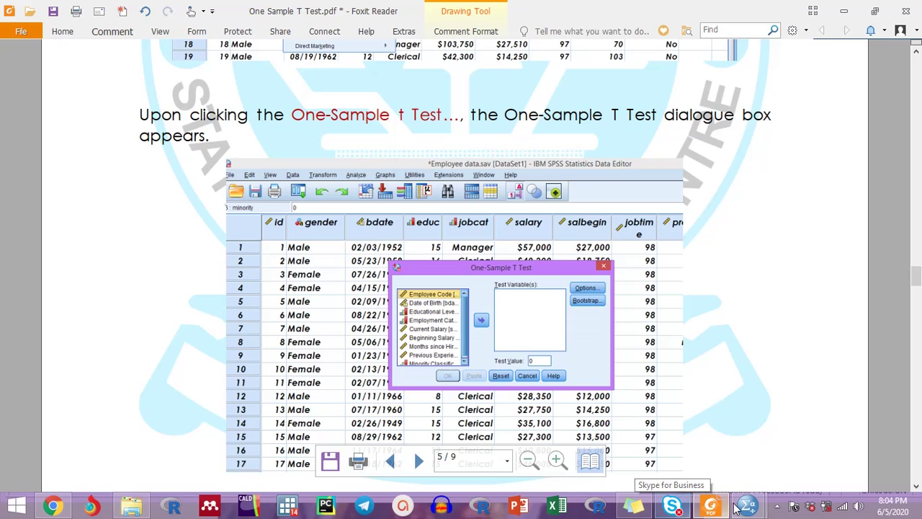
{"action": "mouse_move", "coordinate": [748, 506]}
{"action": "left_click", "coordinate": [785, 426]}
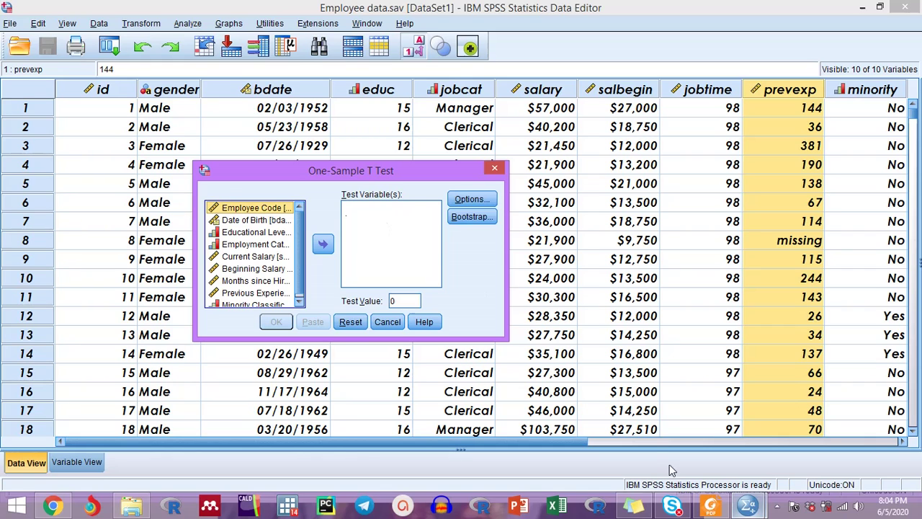
Switch to Foxit Reader and underline "dependent variable(s)" and the variable salary in red in procedure 2 on page 6
{"action": "left_click", "coordinate": [714, 506]}
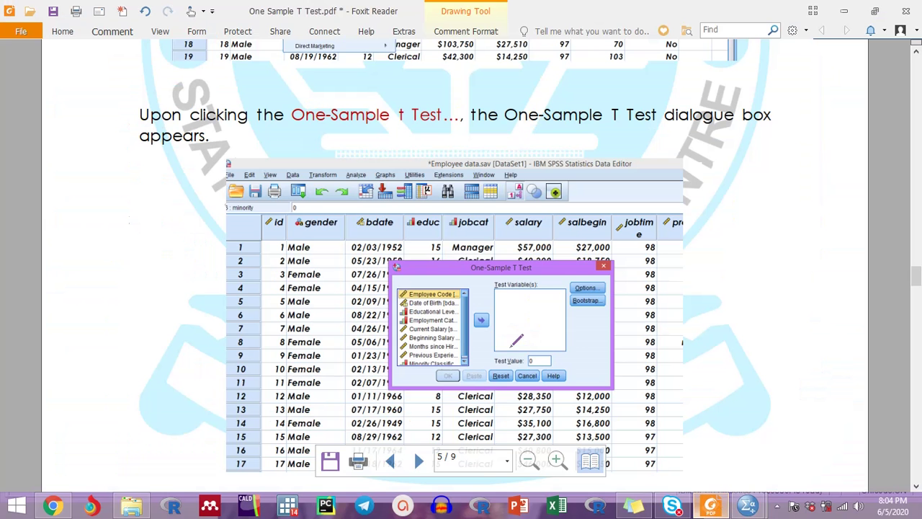
{"action": "scroll", "coordinate": [516, 341], "scroll_direction": "down", "scroll_amount": 3}
{"action": "scroll", "coordinate": [516, 342], "scroll_direction": "down", "scroll_amount": 9}
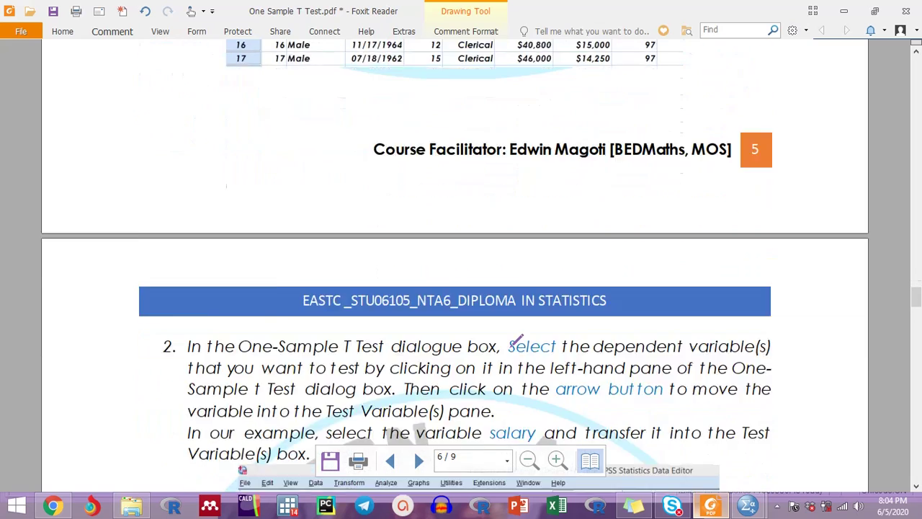
{"action": "scroll", "coordinate": [516, 341], "scroll_direction": "down", "scroll_amount": 1}
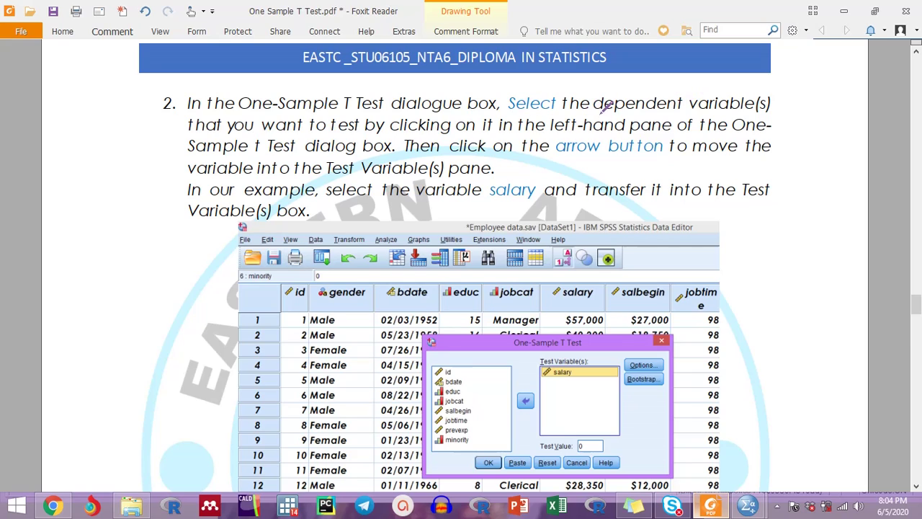
{"action": "left_click_drag", "start_coordinate": [595, 109], "coordinate": [765, 108]}
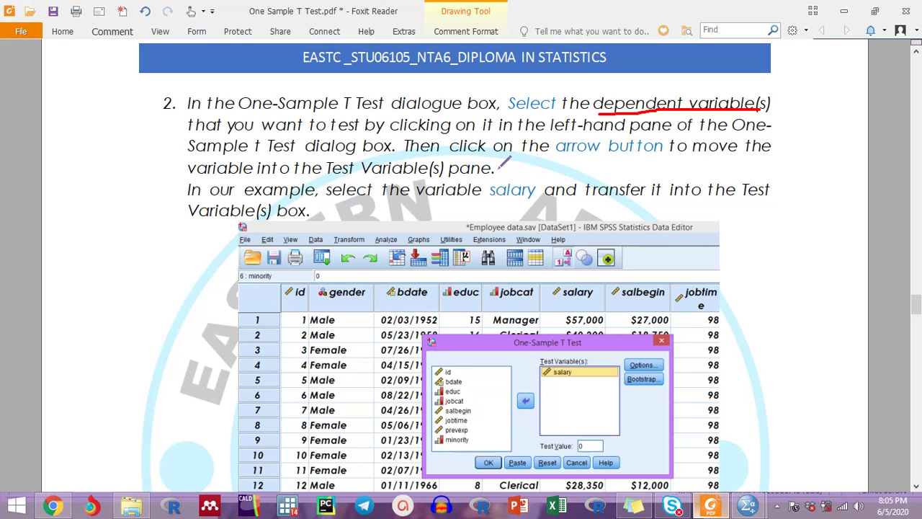
{"action": "left_click_drag", "start_coordinate": [469, 194], "coordinate": [540, 195]}
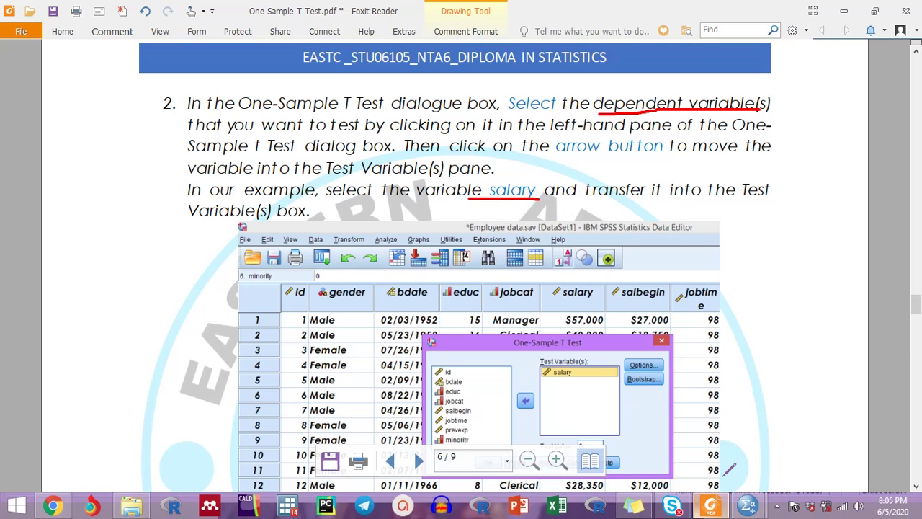
Switch to SPSS Statistics, display variable names in the source list, and add salary as the test variable
{"action": "mouse_move", "coordinate": [748, 506]}
{"action": "left_click", "coordinate": [789, 438]}
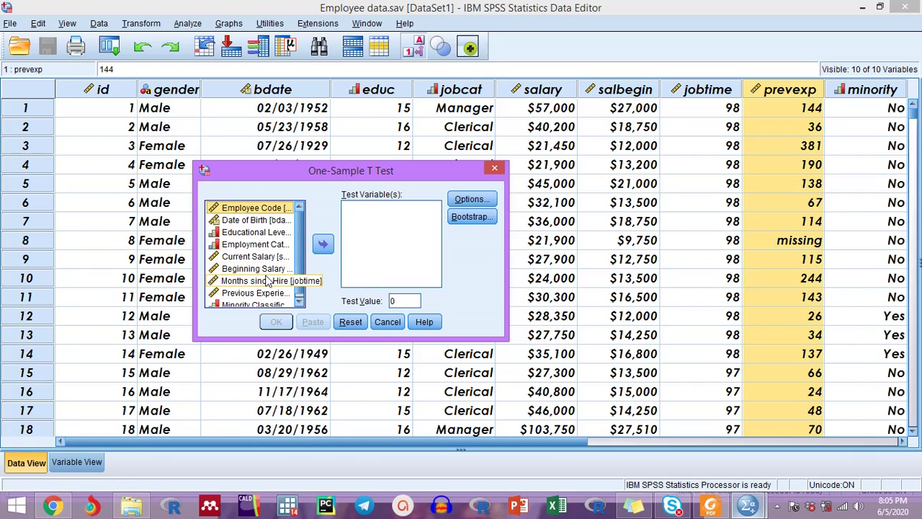
{"action": "right_click", "coordinate": [258, 259]}
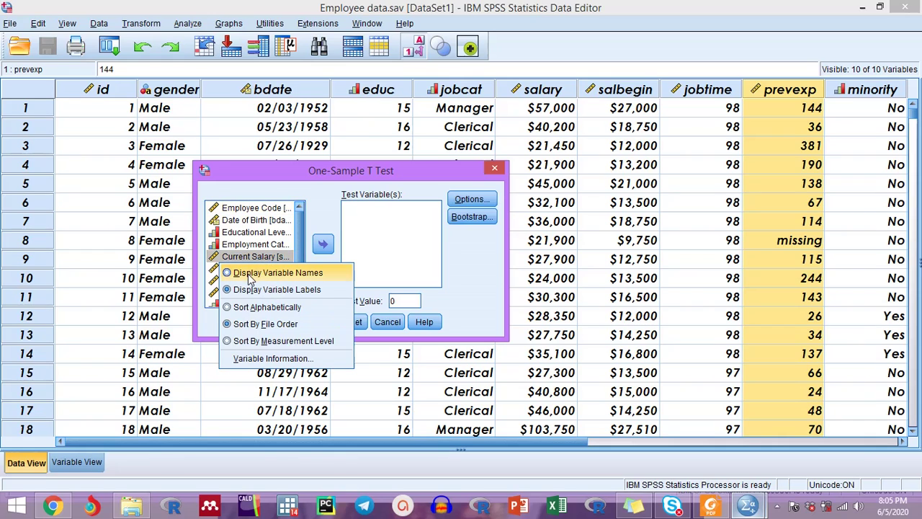
{"action": "left_click", "coordinate": [251, 273]}
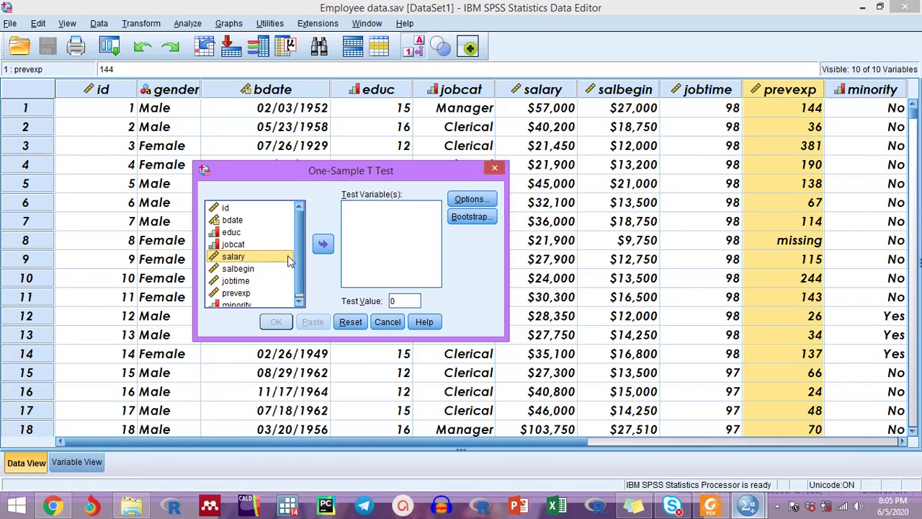
{"action": "left_click", "coordinate": [323, 243]}
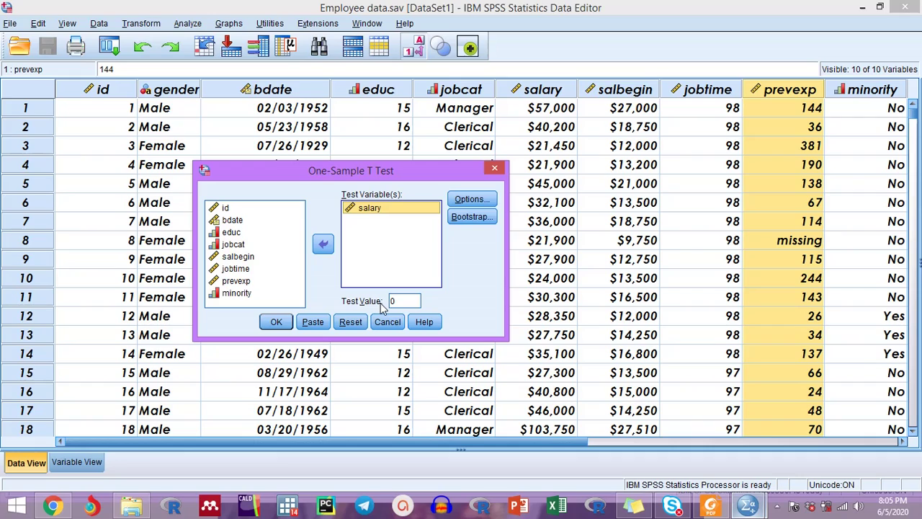
Set the test value of the one-sample t test to 50000
{"action": "double_click", "coordinate": [400, 301]}
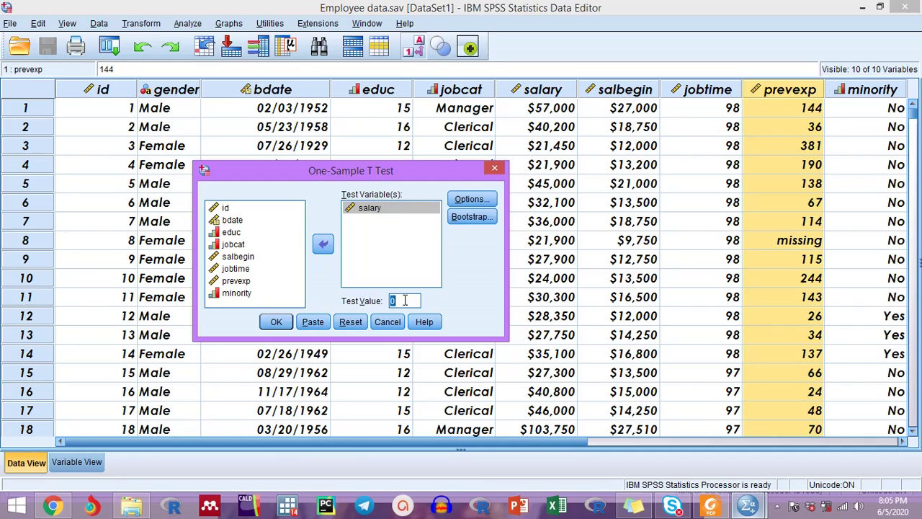
{"action": "key", "text": "BackSpace"}
{"action": "type", "text": "50000"}
Switch to Foxit Reader and underline the hypothesized mean $50000 in procedure 3 in red
{"action": "left_click", "coordinate": [711, 507]}
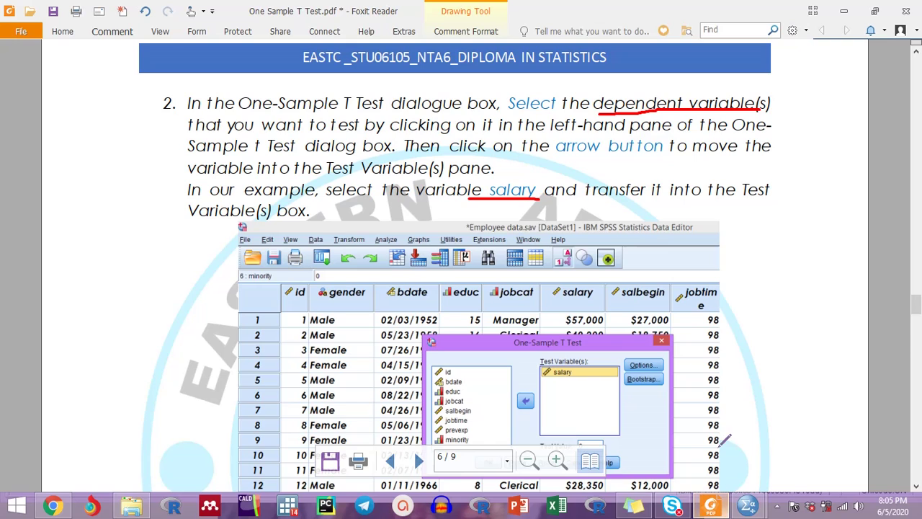
{"action": "scroll", "coordinate": [634, 374], "scroll_direction": "down", "scroll_amount": 10}
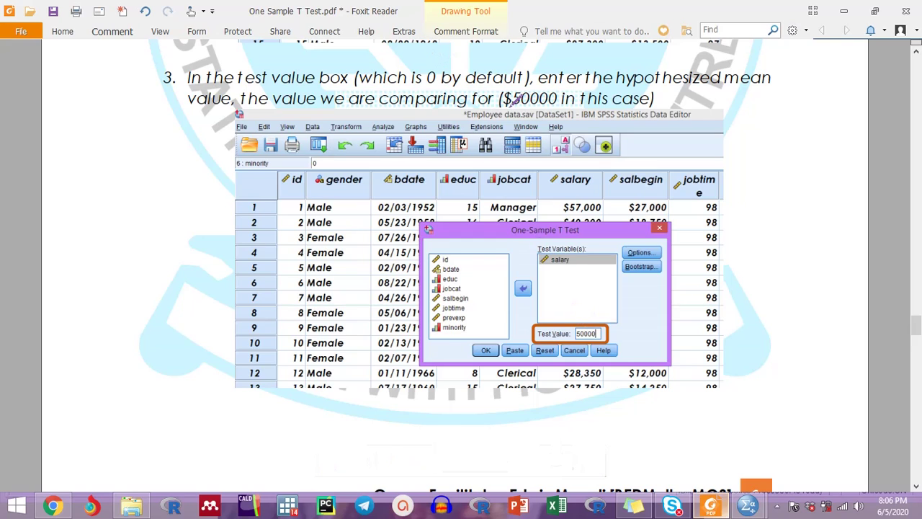
{"action": "left_click_drag", "start_coordinate": [506, 105], "coordinate": [560, 104]}
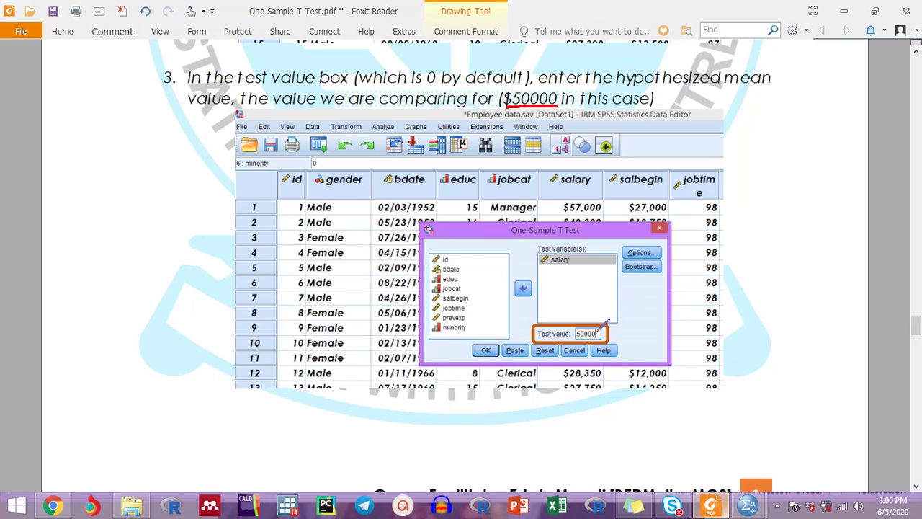
Underline "Default is 95%" in procedure 4 and the 95 confidence percentage in its illustration on page 7 in red
{"action": "scroll", "coordinate": [607, 325], "scroll_direction": "down", "scroll_amount": 10}
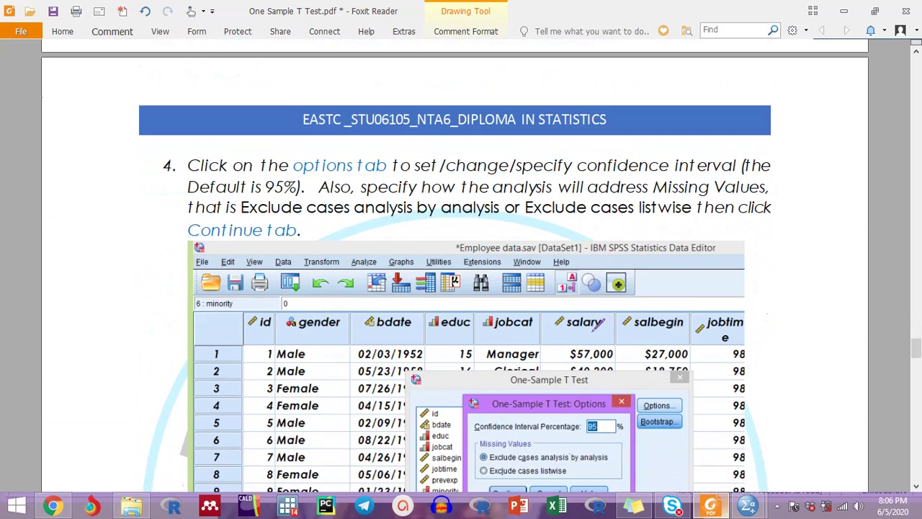
{"action": "scroll", "coordinate": [598, 323], "scroll_direction": "down", "scroll_amount": 2}
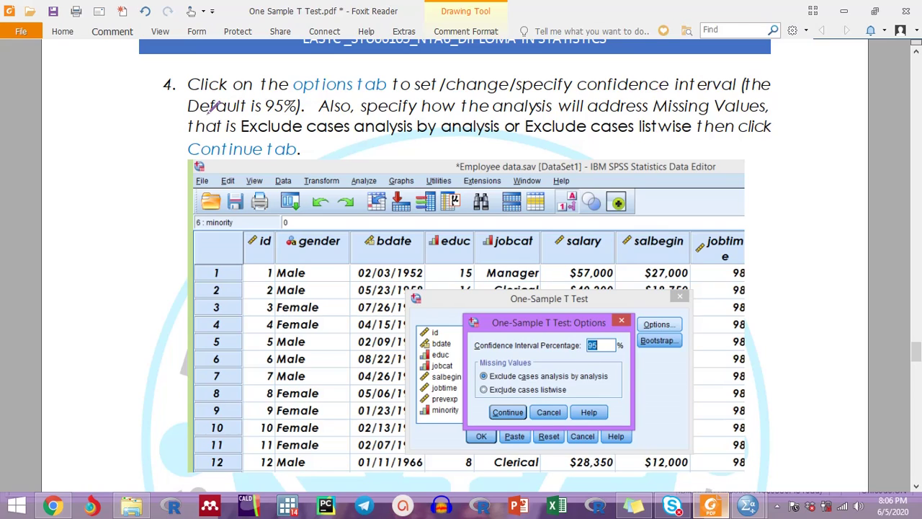
{"action": "left_click_drag", "start_coordinate": [188, 115], "coordinate": [301, 112]}
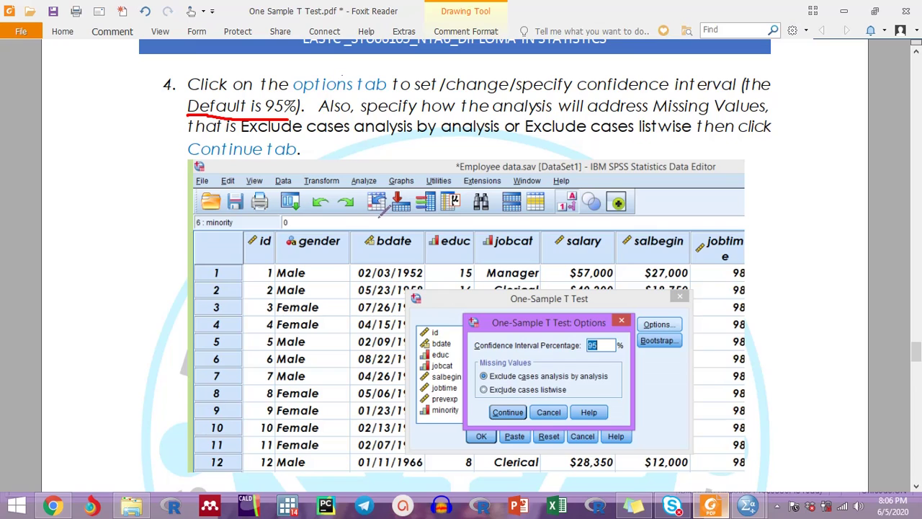
{"action": "scroll", "coordinate": [408, 245], "scroll_direction": "down", "scroll_amount": 3}
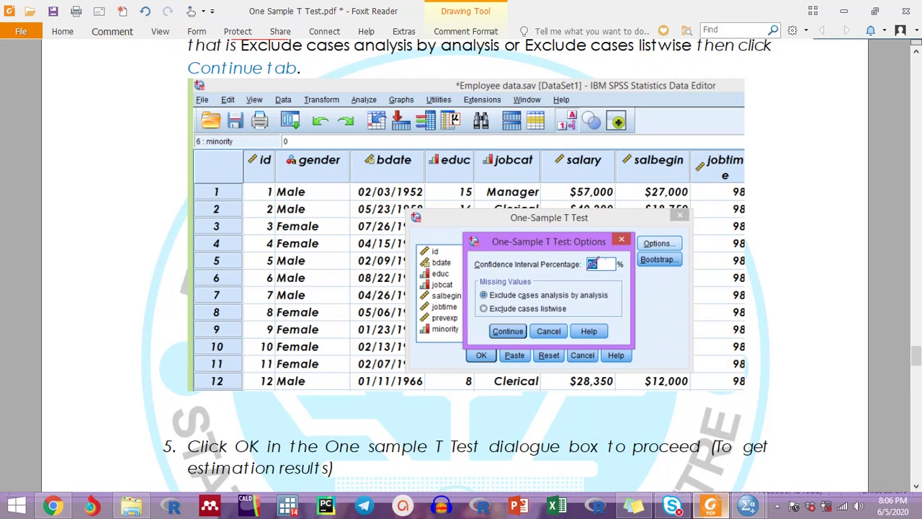
{"action": "left_click_drag", "start_coordinate": [592, 265], "coordinate": [600, 269]}
Switch to SPSS Statistics, accept the 95% confidence interval with cases excluded analysis by analysis, and run the test
{"action": "left_click", "coordinate": [748, 506]}
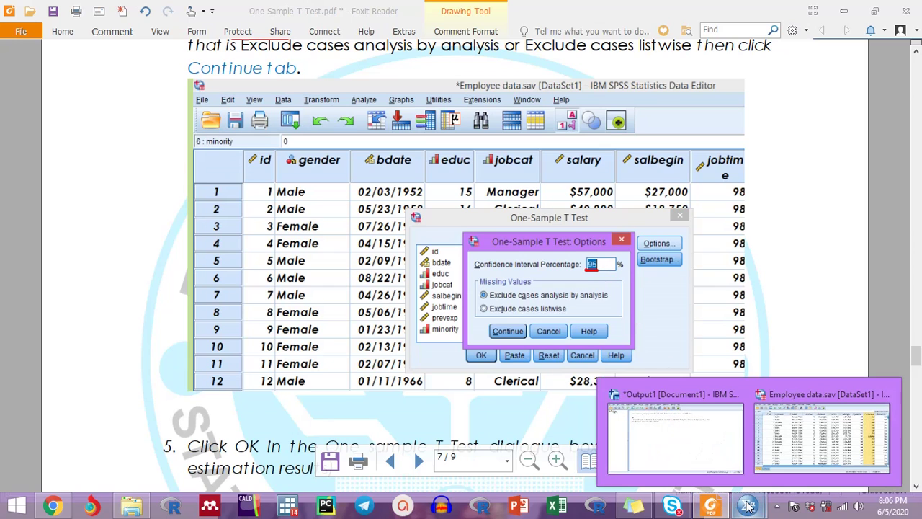
{"action": "left_click", "coordinate": [803, 450]}
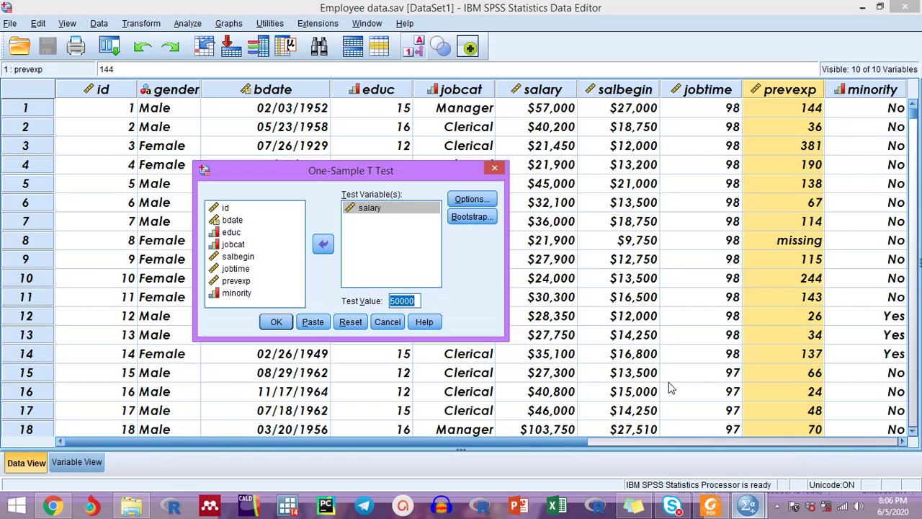
{"action": "left_click", "coordinate": [470, 201]}
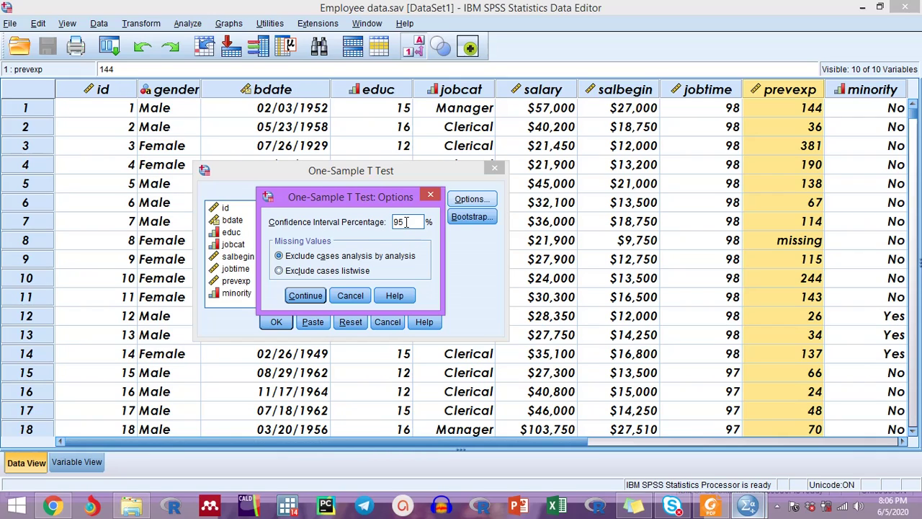
{"action": "left_click", "coordinate": [305, 296]}
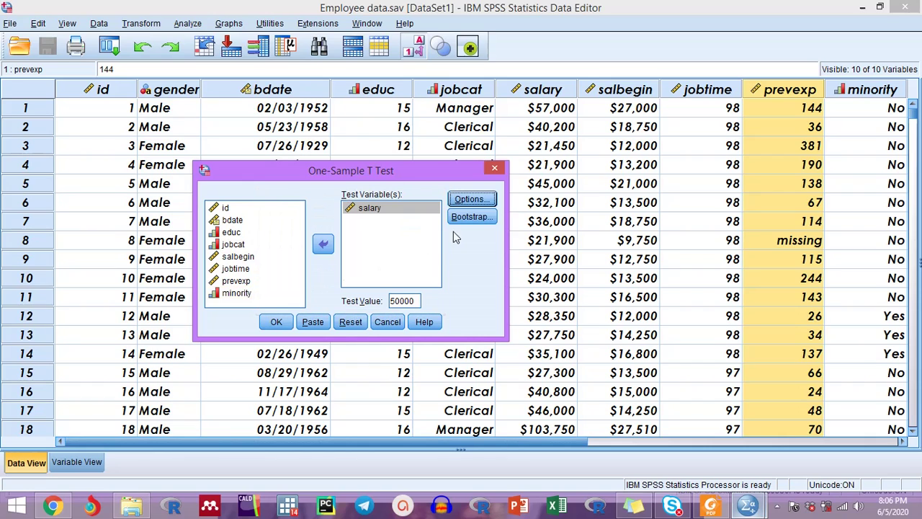
{"action": "left_click", "coordinate": [277, 322]}
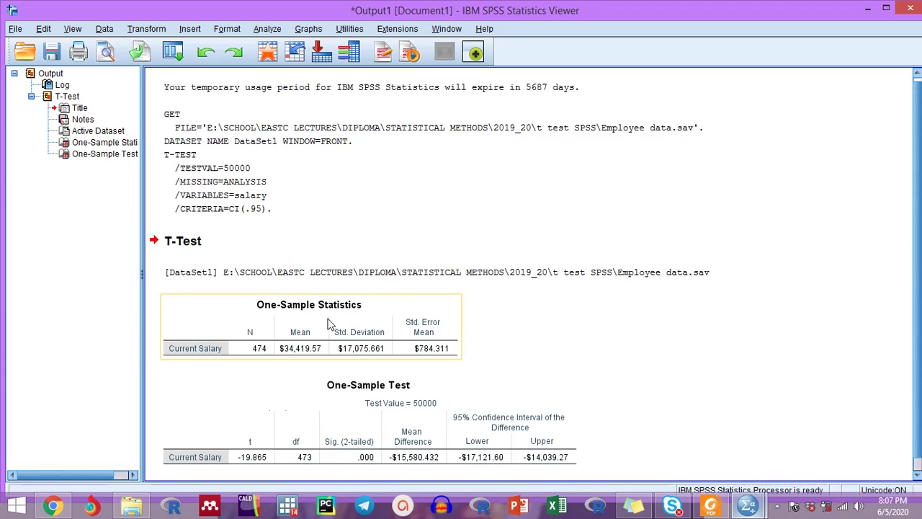
Look over the T-Test output and switch to Foxit Reader to continue with the notes on page 7
{"action": "scroll", "coordinate": [428, 236], "scroll_direction": "down", "scroll_amount": 1}
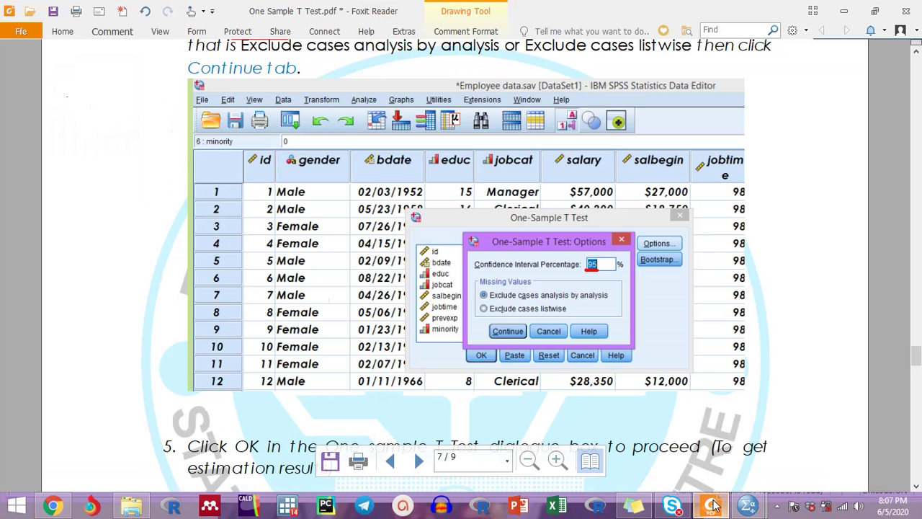
{"action": "left_click", "coordinate": [712, 506]}
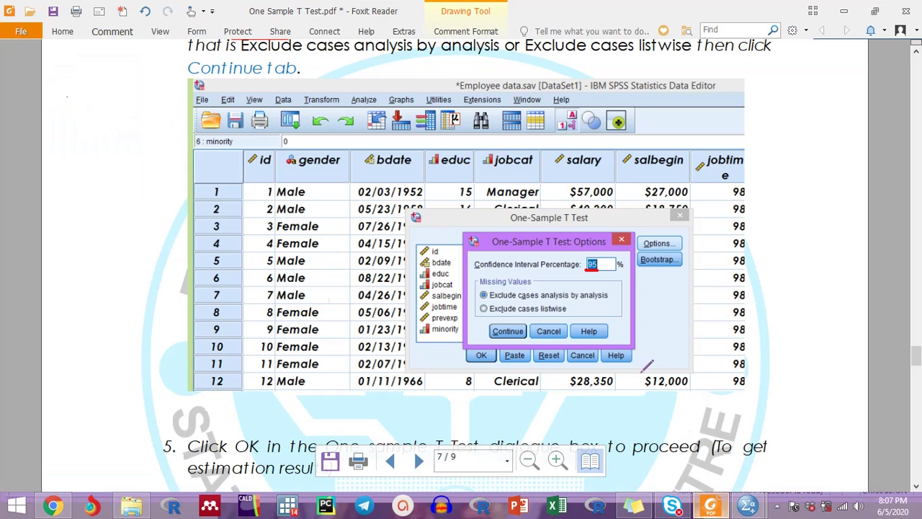